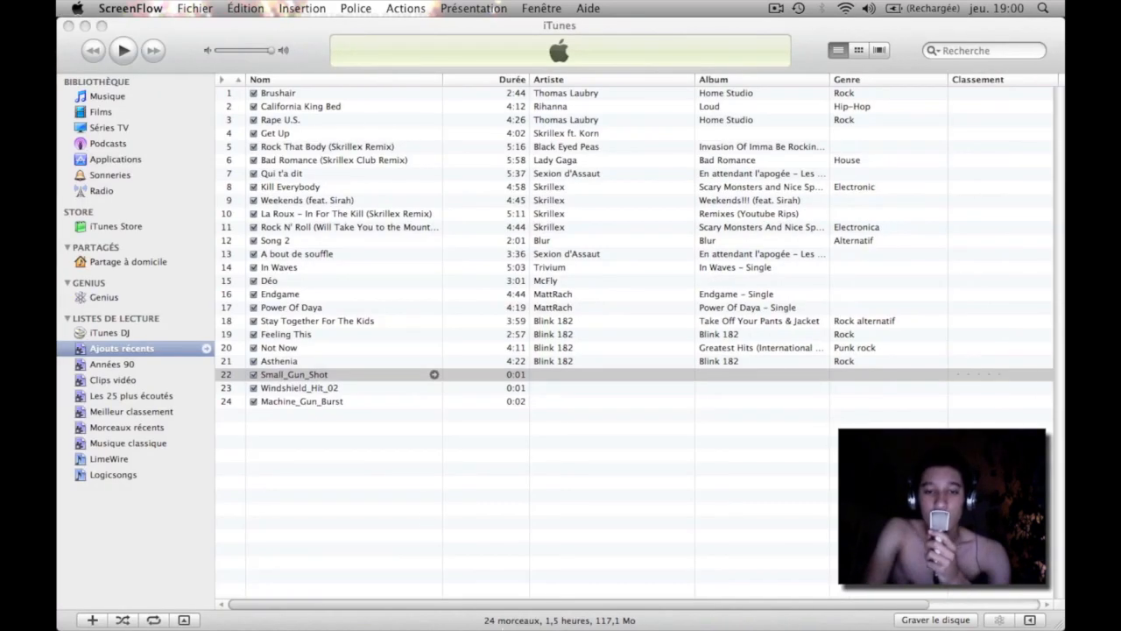
# Switch to Logic Pro and create an empty project with one mono audio track on Input 1.
pyautogui.click(707, 567)
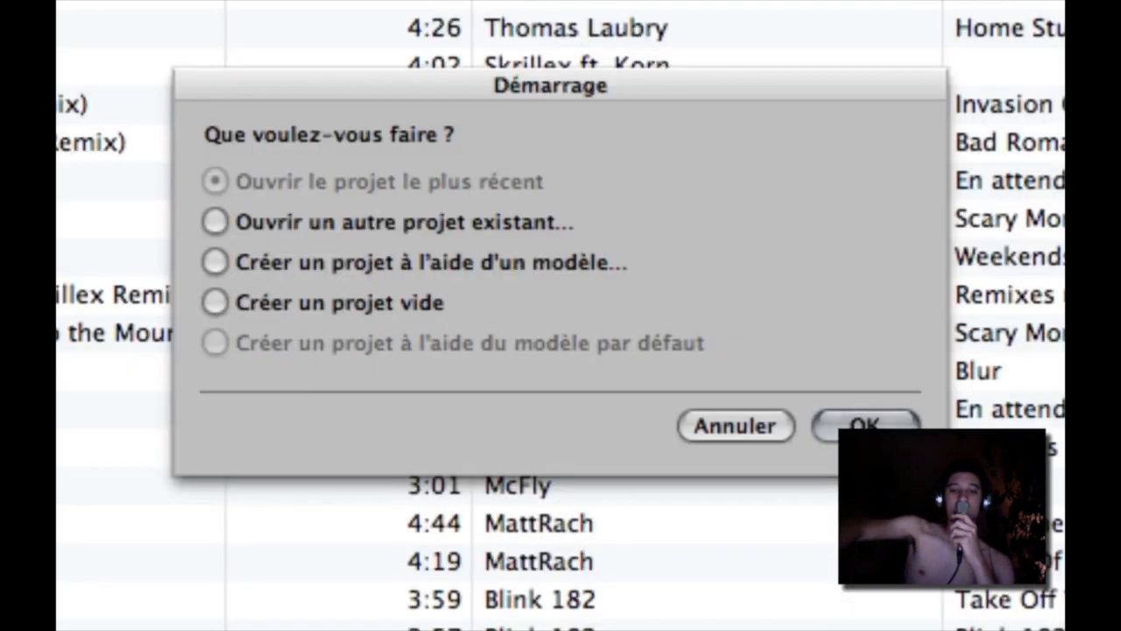
pyautogui.click(218, 302)
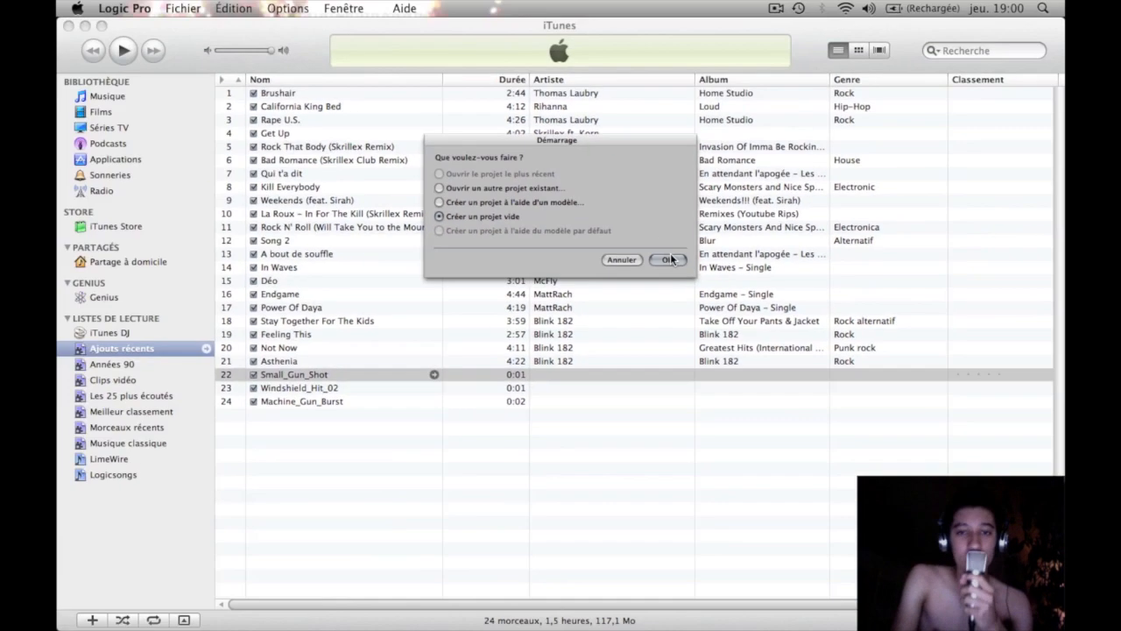
pyautogui.click(821, 389)
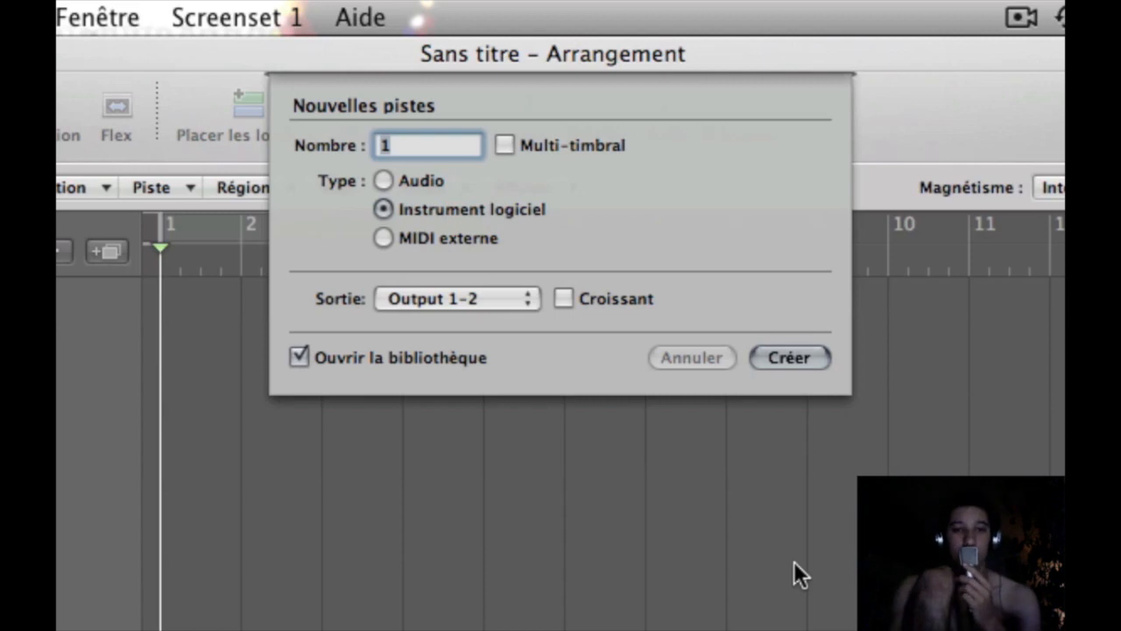
pyautogui.click(404, 177)
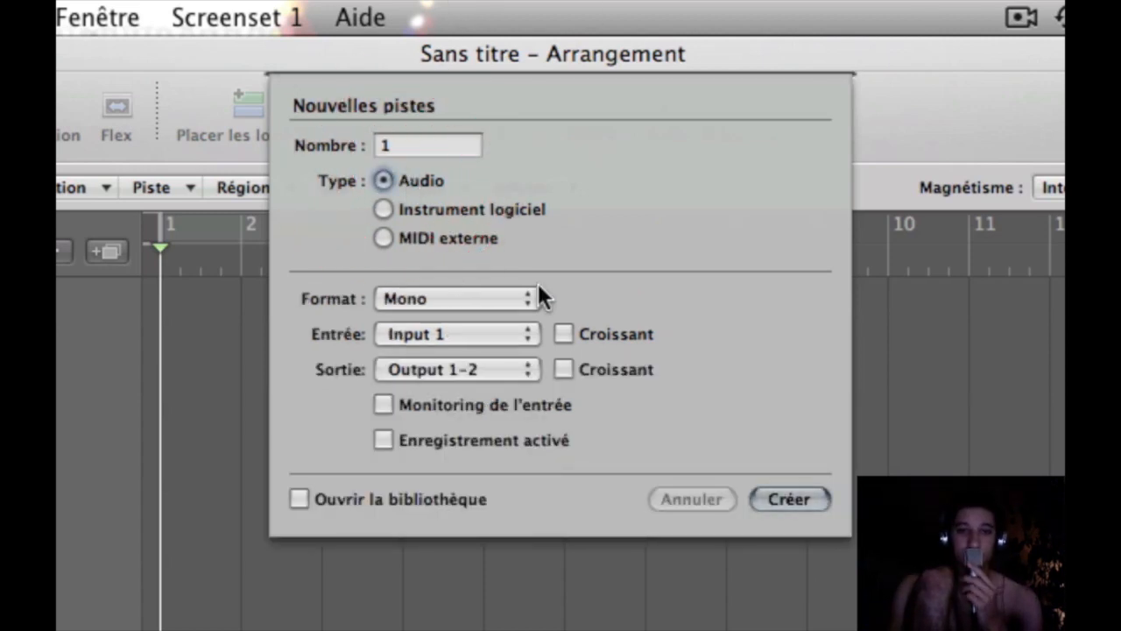
pyautogui.click(814, 500)
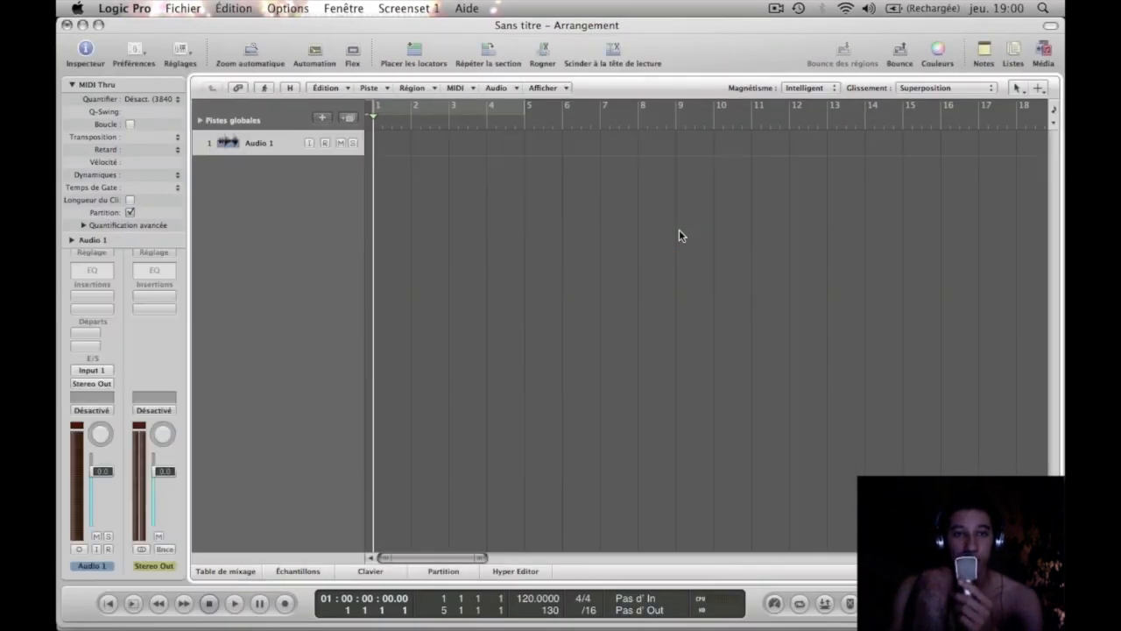
# Collapse the MIDI Thru parameters and load the Male Rapper Vocals channel strip setting on the audio track.
pyautogui.click(72, 85)
pyautogui.click(92, 252)
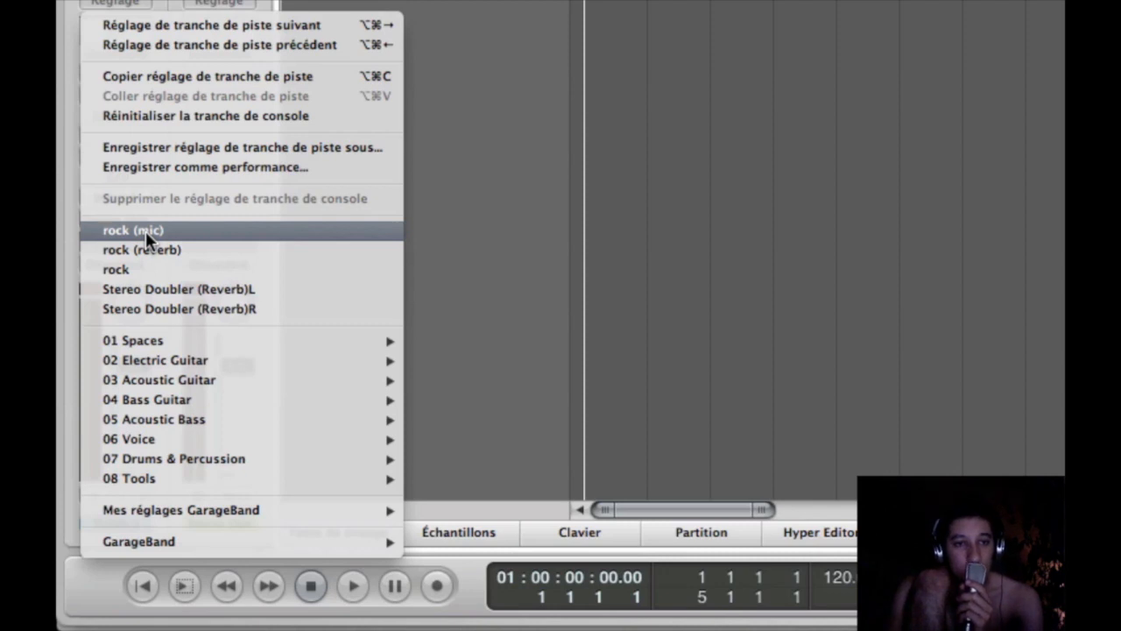
pyautogui.moveTo(275, 379)
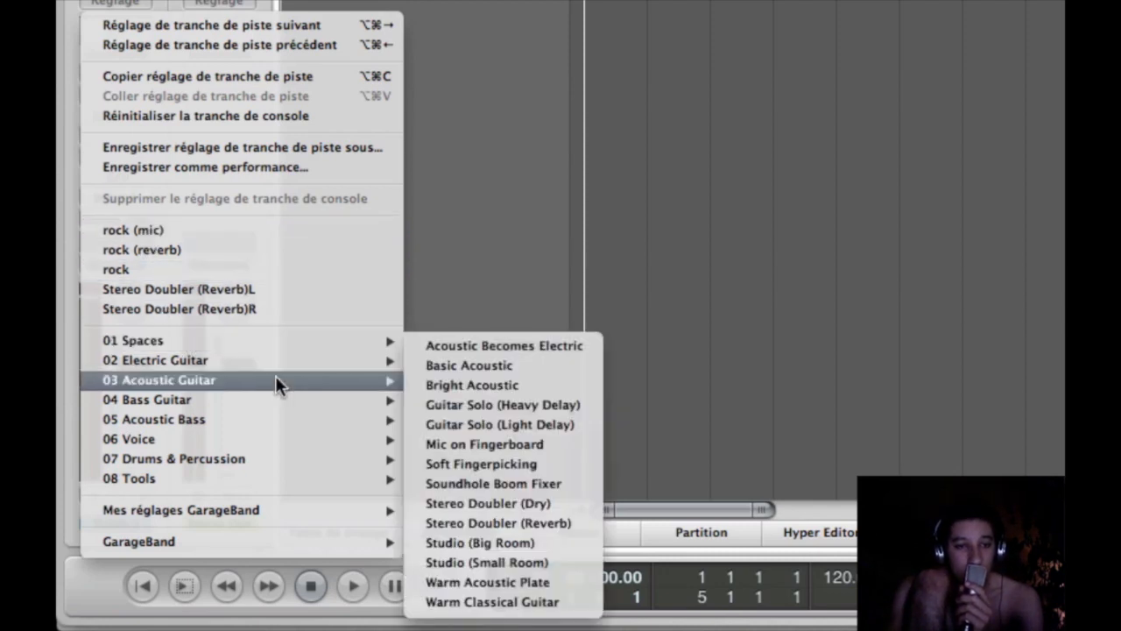
pyautogui.moveTo(383, 433)
pyautogui.moveTo(474, 434)
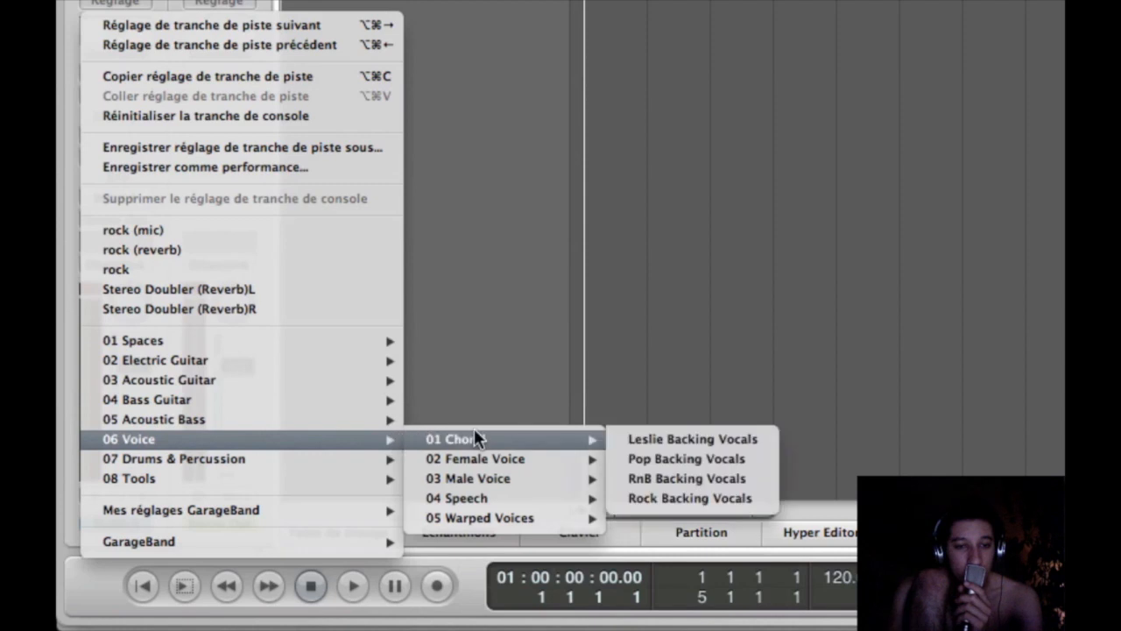
pyautogui.moveTo(535, 478)
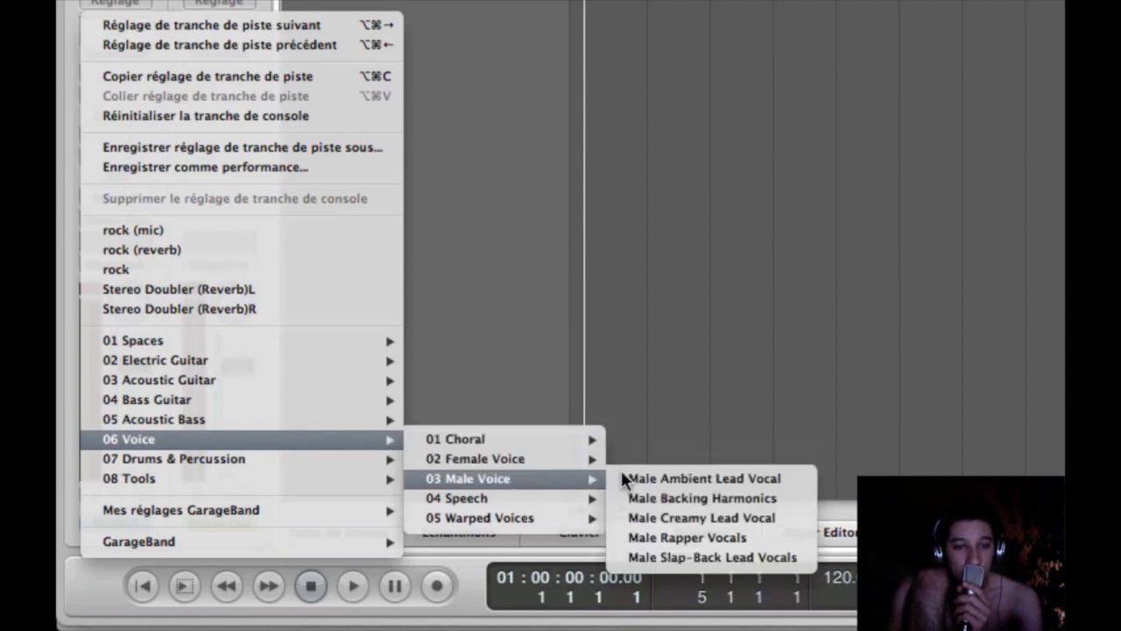
pyautogui.click(704, 535)
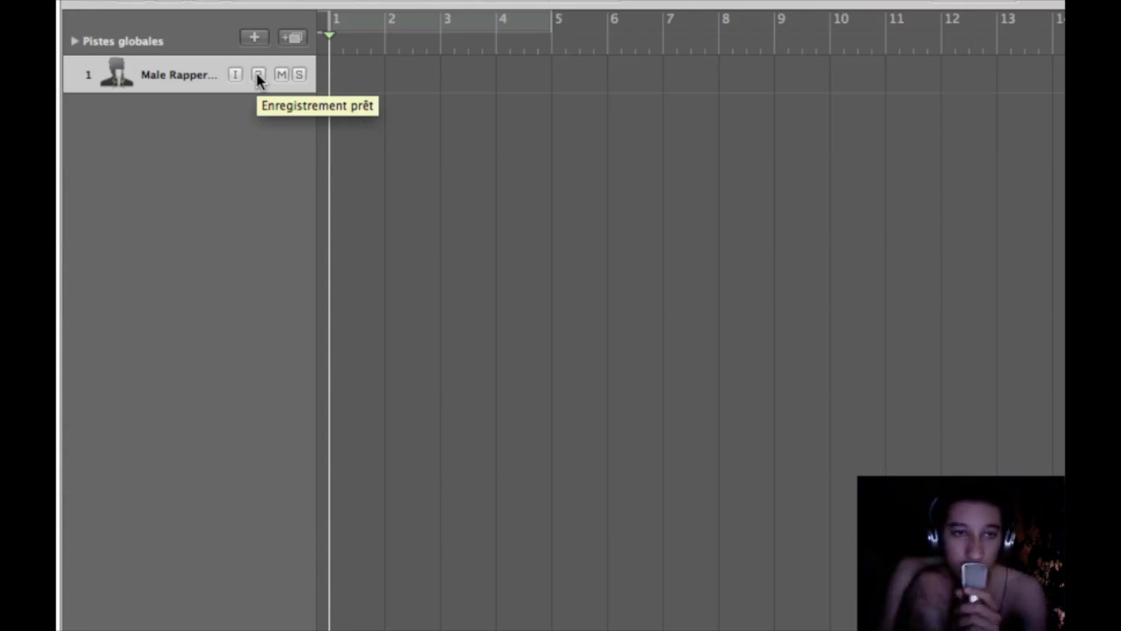
# Record-enable the vocal track with input monitoring off, saving the project as tuto and replacing the existing one.
pyautogui.click(234, 75)
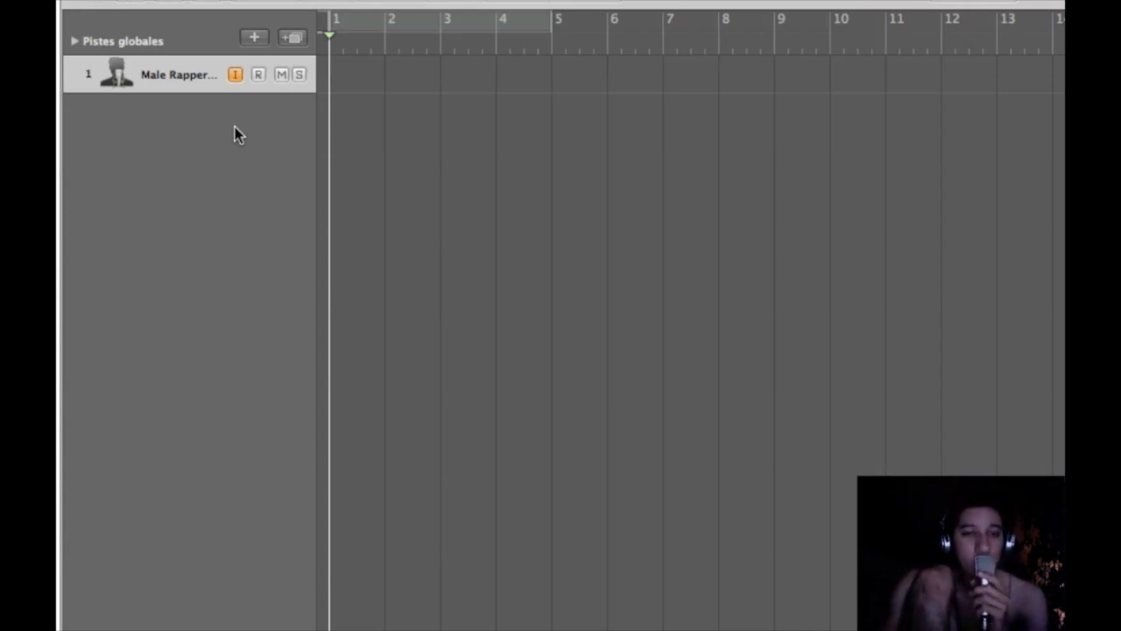
pyautogui.click(257, 76)
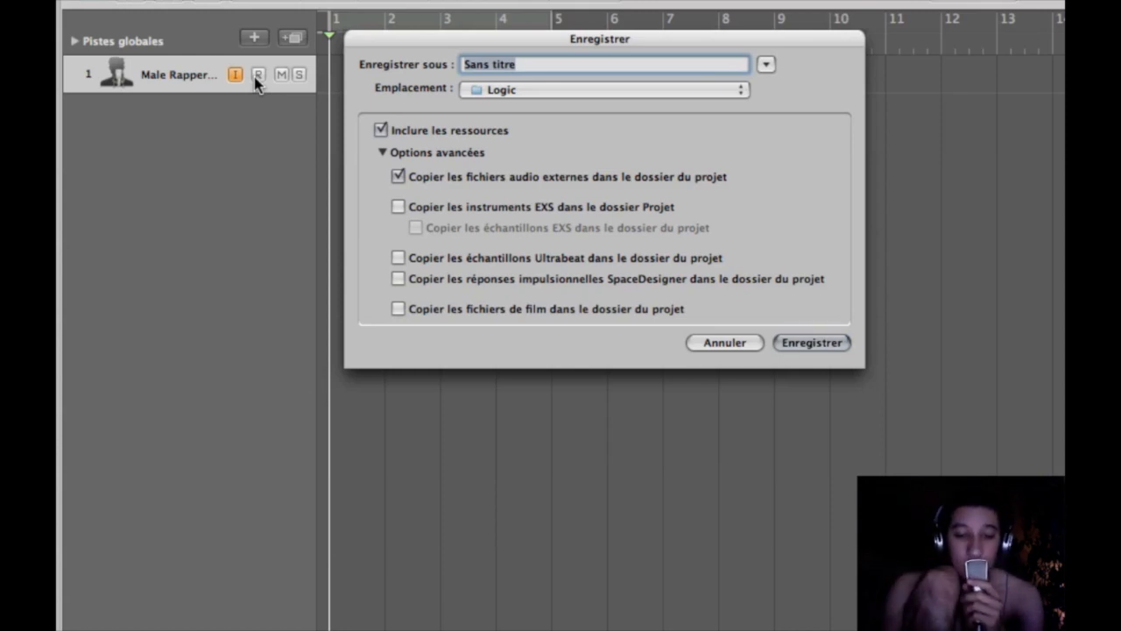
pyautogui.write('tuto')
pyautogui.press('Return')
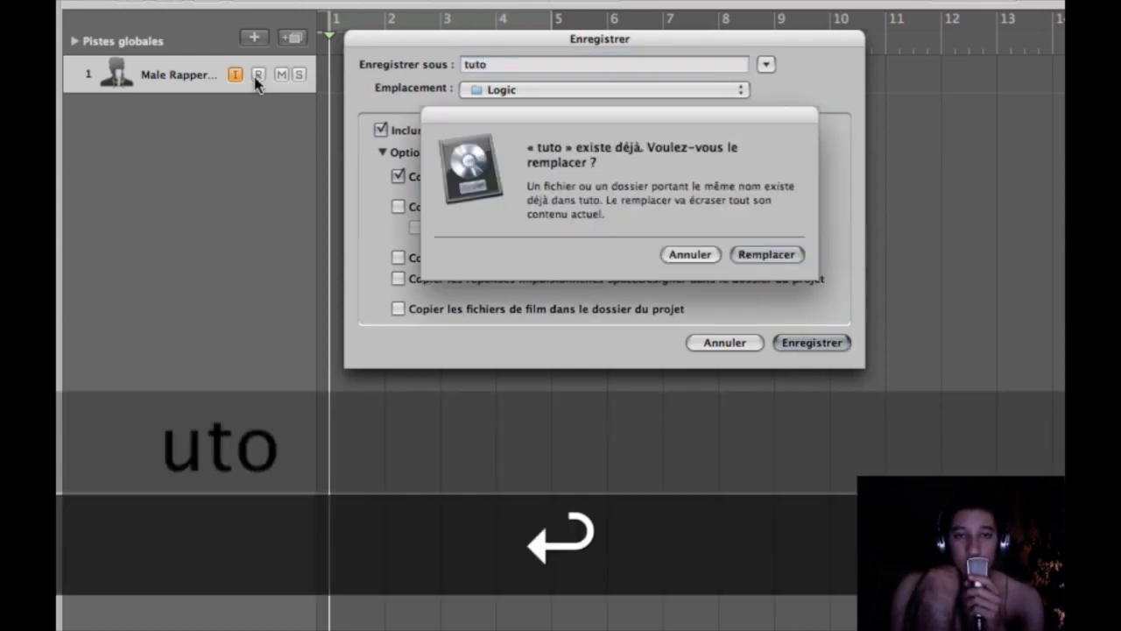
pyautogui.press('Return')
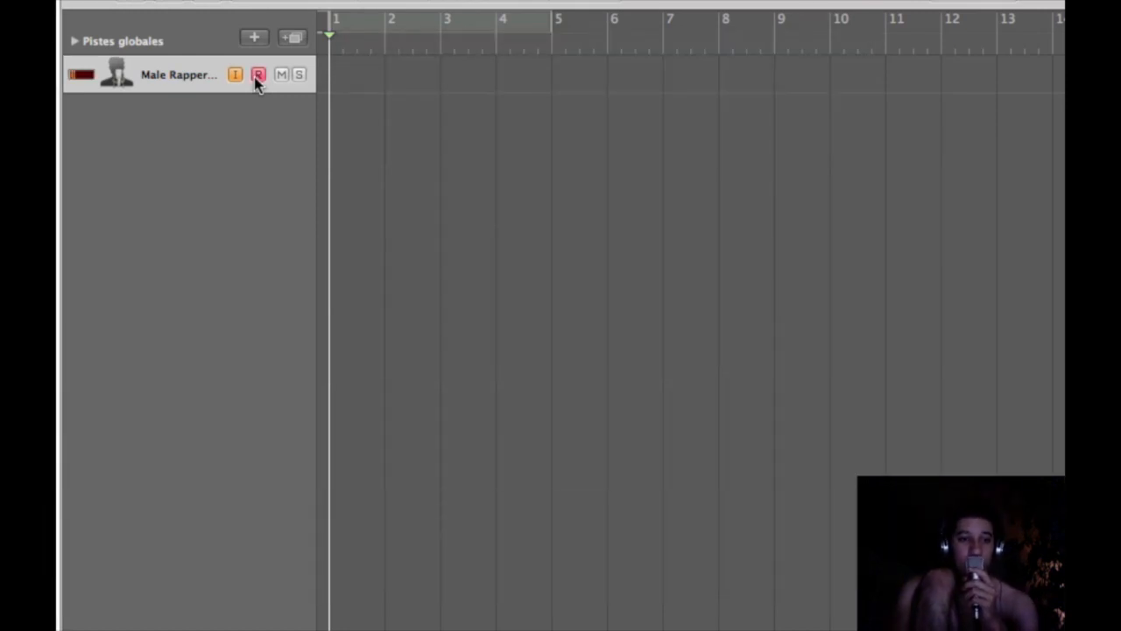
pyautogui.click(235, 76)
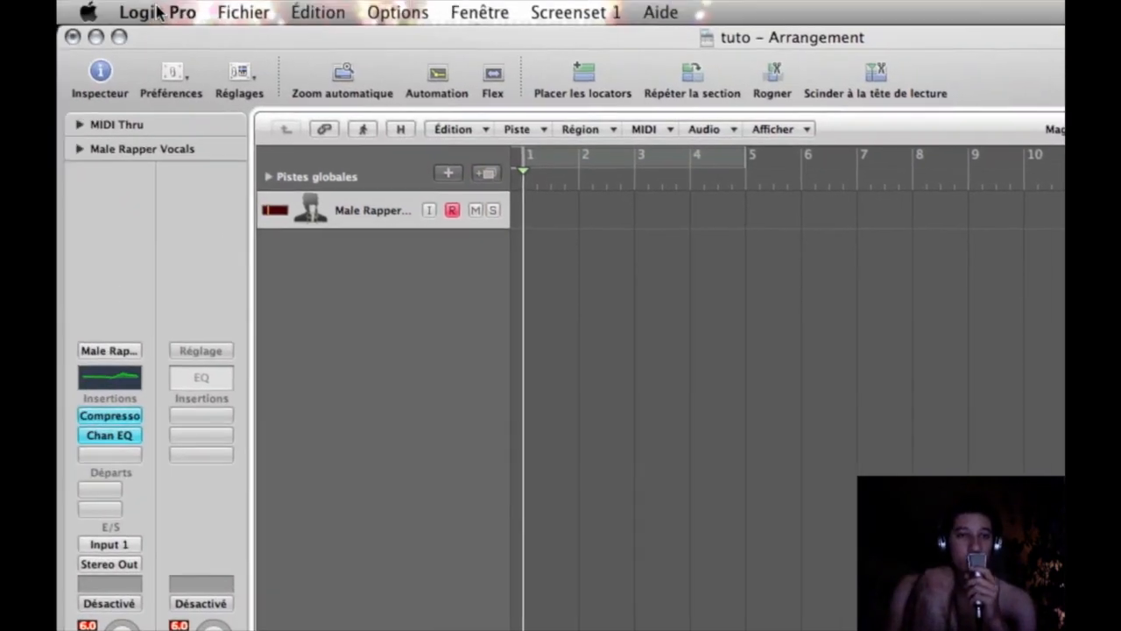
# Review the Core Audio output device, input device and buffer size in the audio preferences.
pyautogui.click(146, 10)
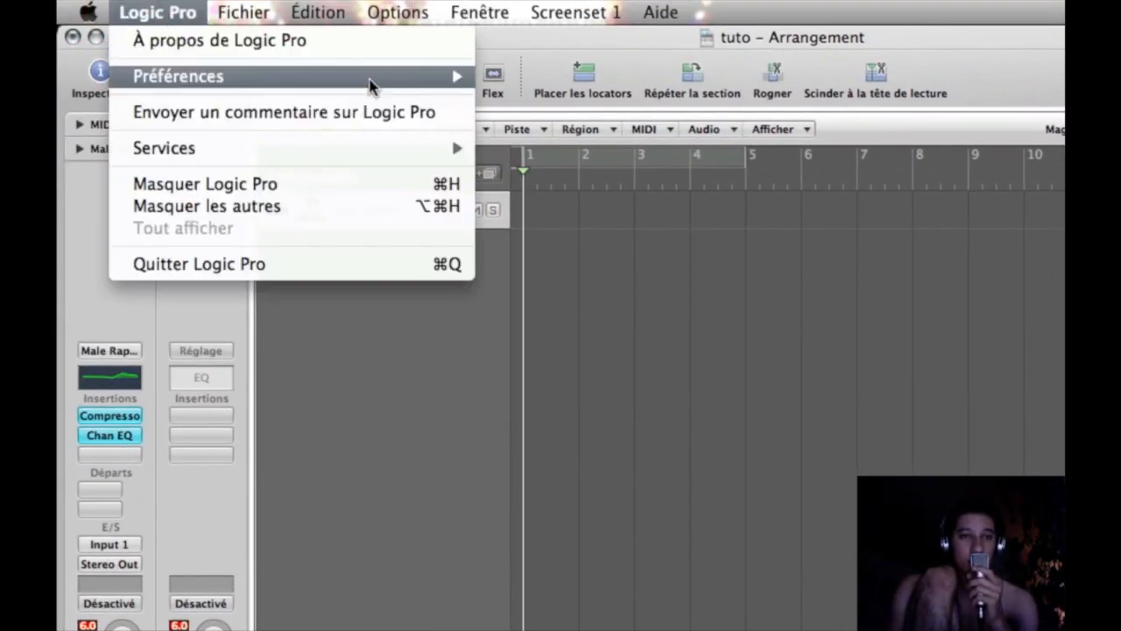
pyautogui.moveTo(466, 78)
pyautogui.click(547, 98)
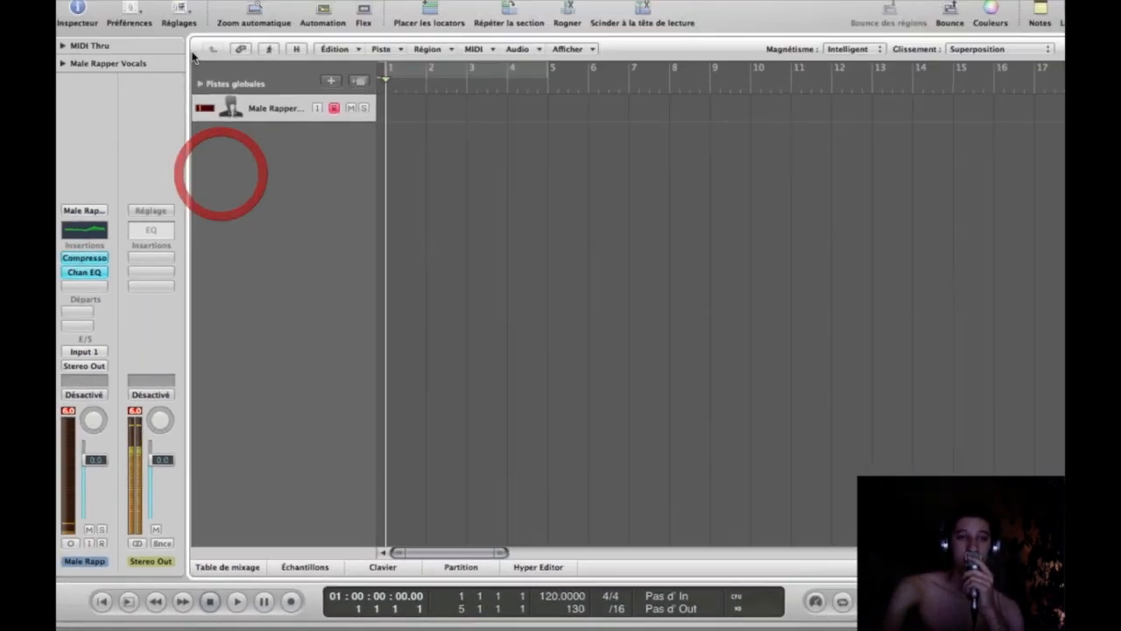
# Restrict the metronome's recording click to the count-in in the project's metronome settings.
pyautogui.moveTo(862, 611)
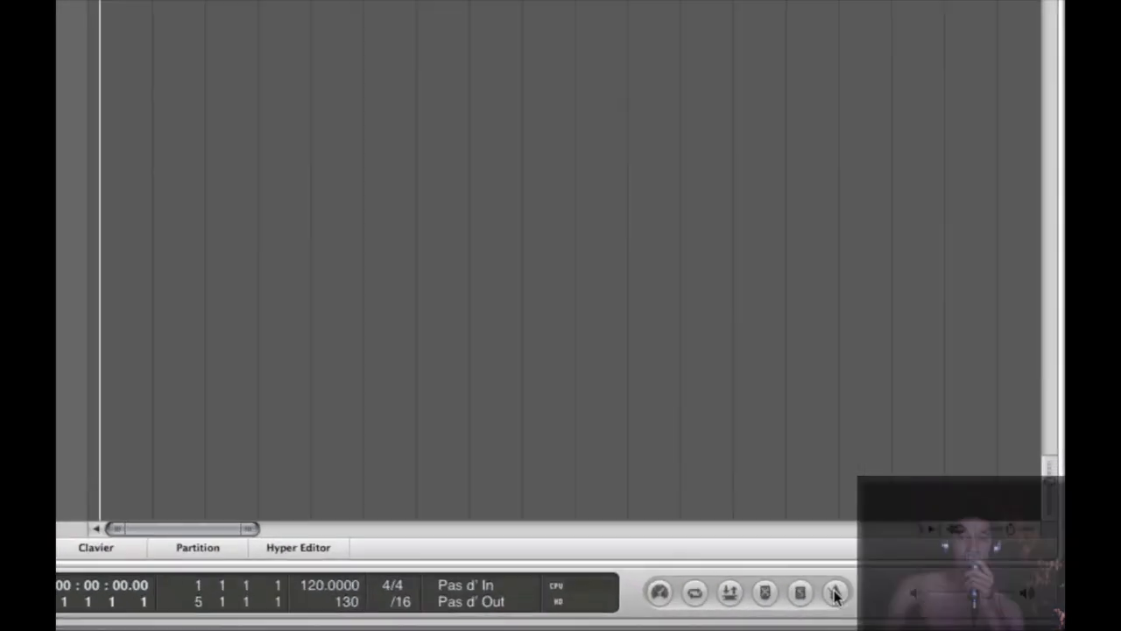
pyautogui.rightClick(758, 581)
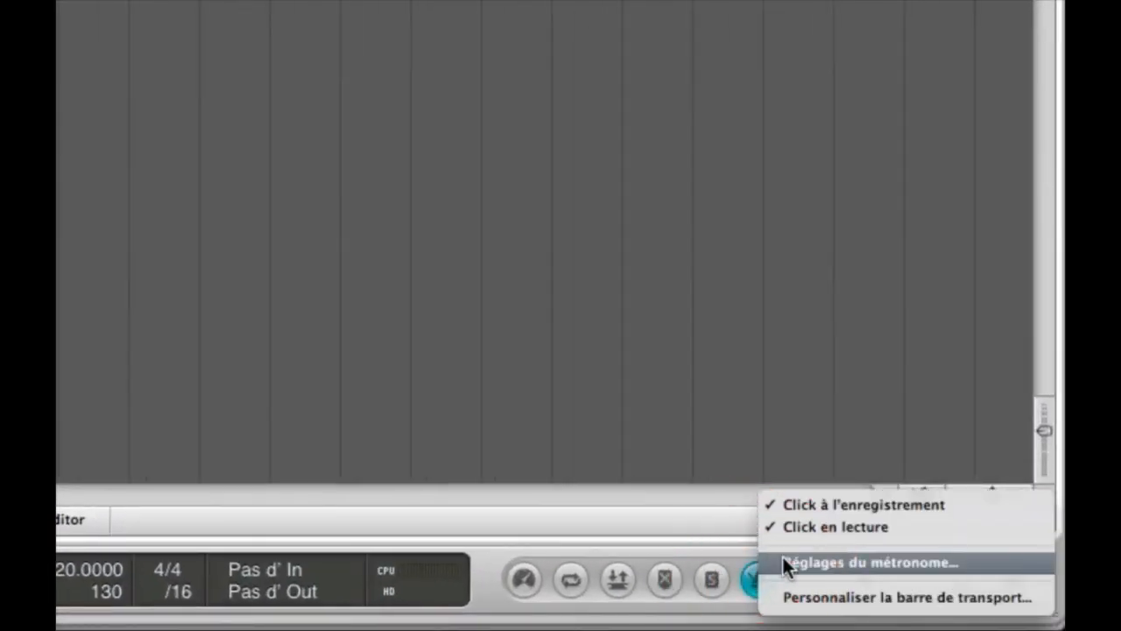
pyautogui.click(781, 561)
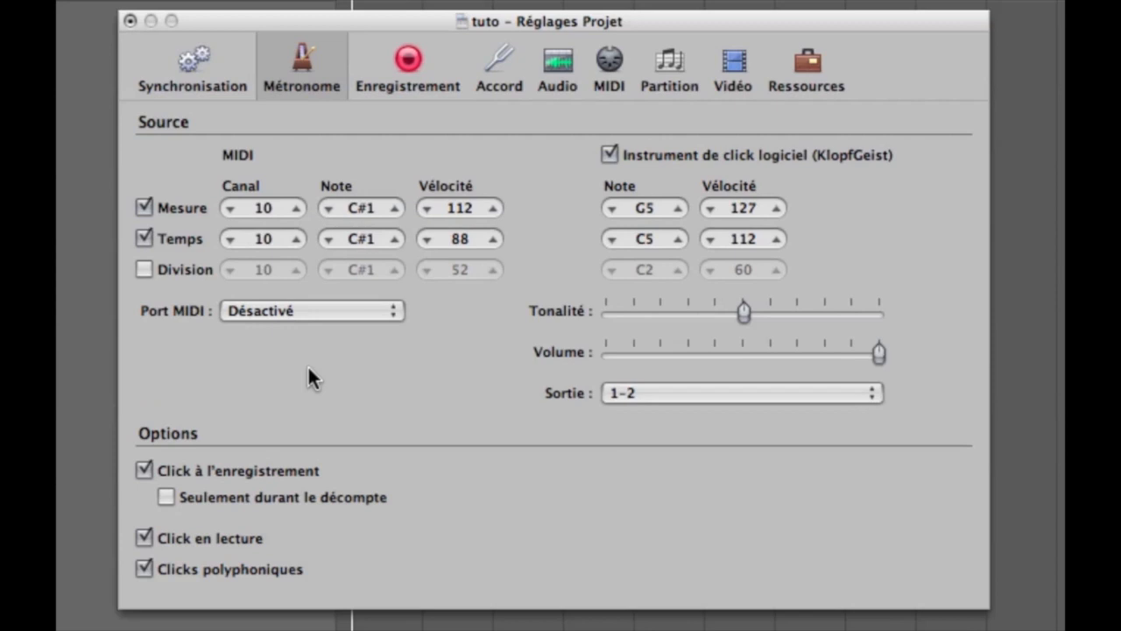
pyautogui.click(171, 499)
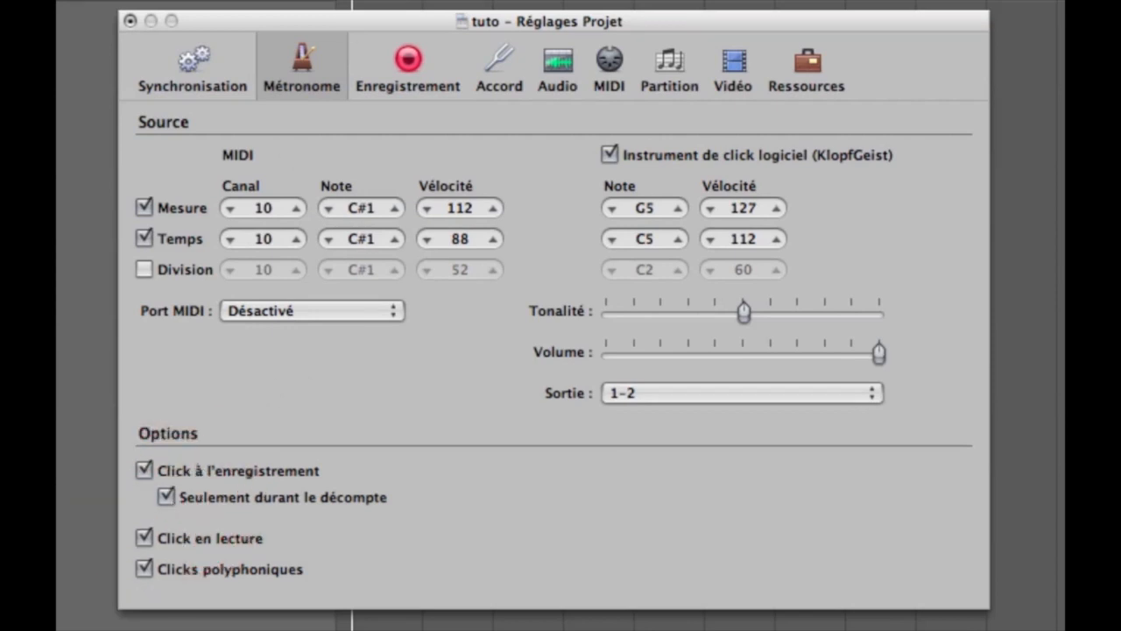
# Set the recording count-in to 2 measures and close the project settings.
pyautogui.click(410, 60)
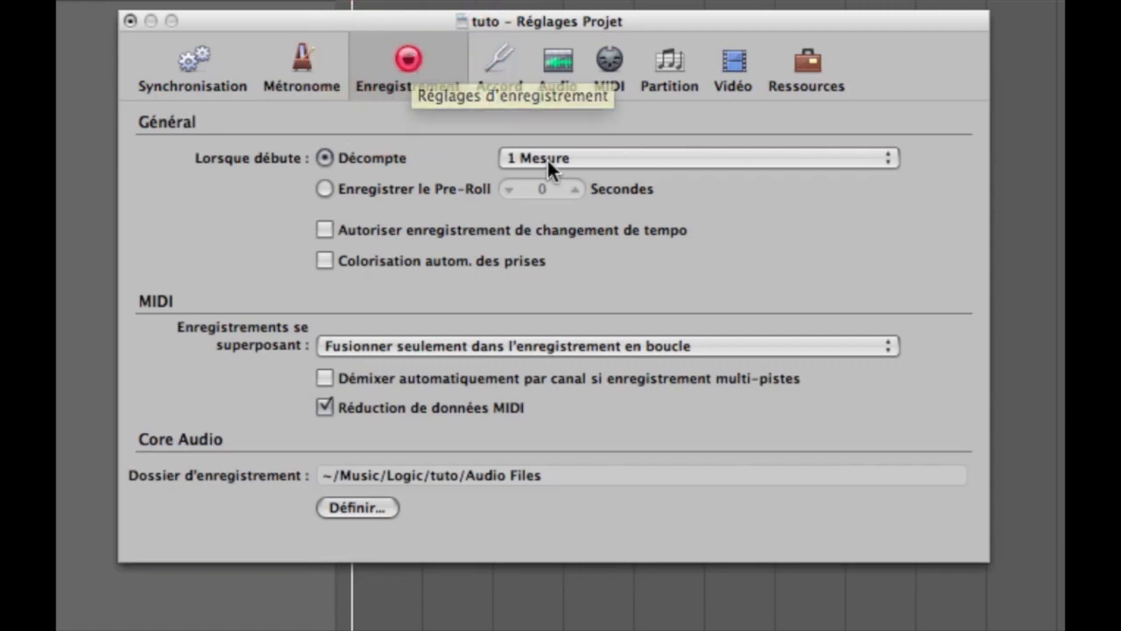
pyautogui.click(546, 159)
pyautogui.click(548, 181)
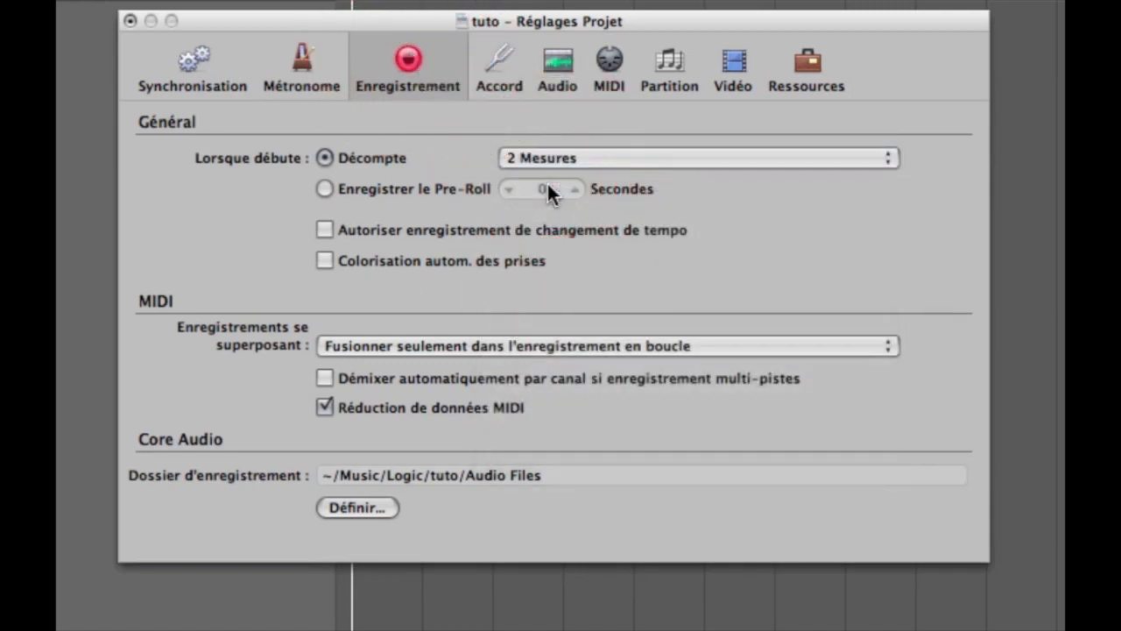
pyautogui.click(128, 19)
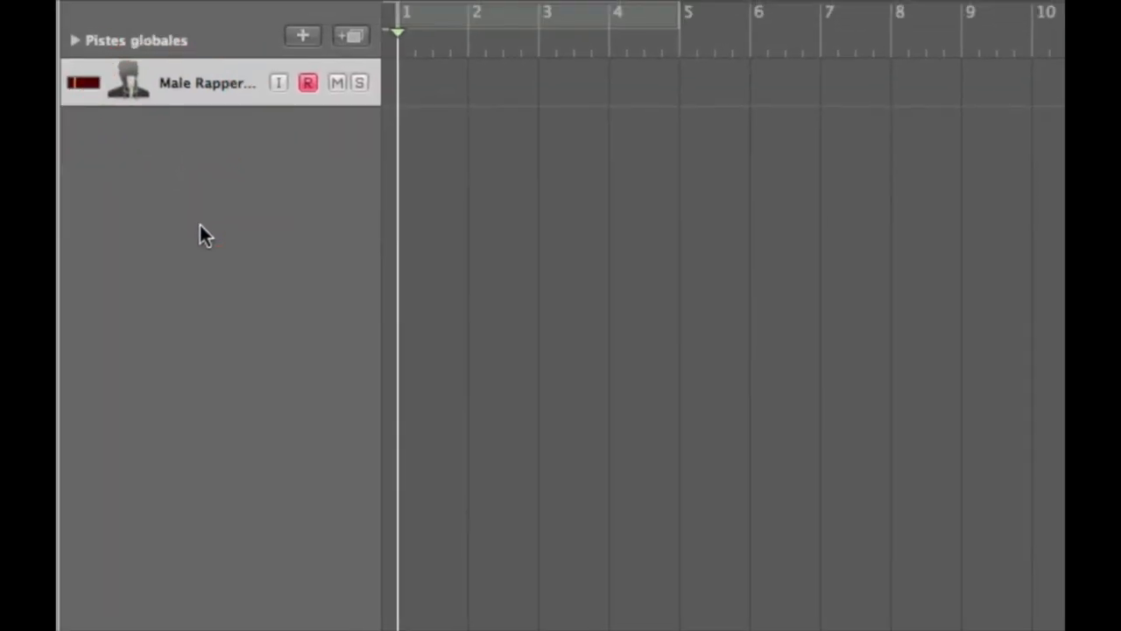
# Show the Tempo global track above the vocal track and collapse it to its compact height.
pyautogui.rightClick(162, 25)
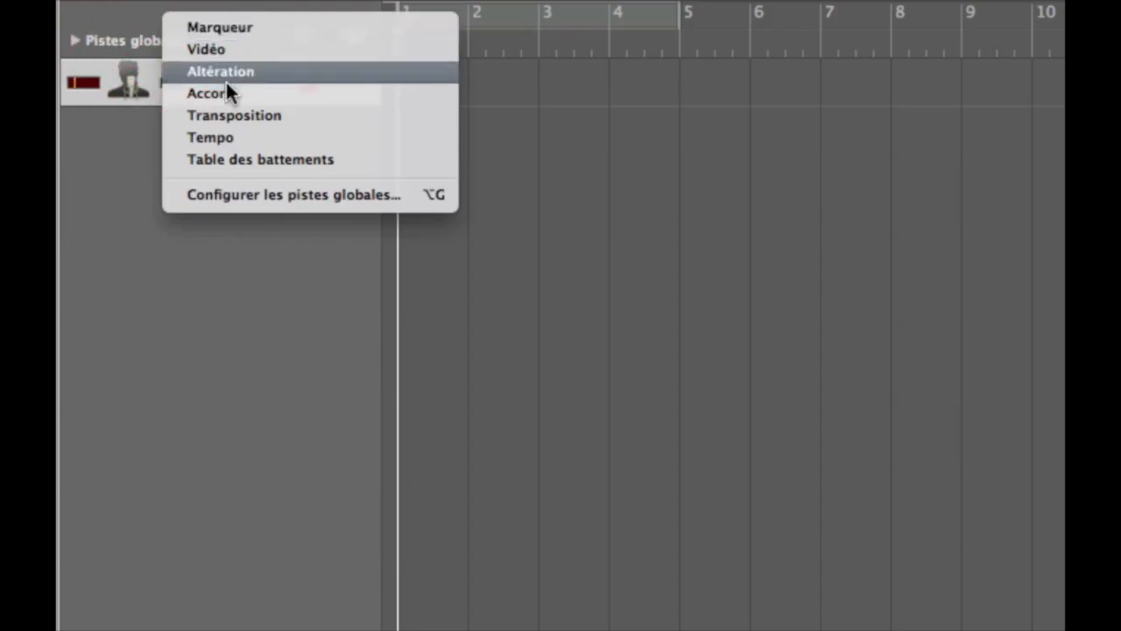
pyautogui.click(243, 136)
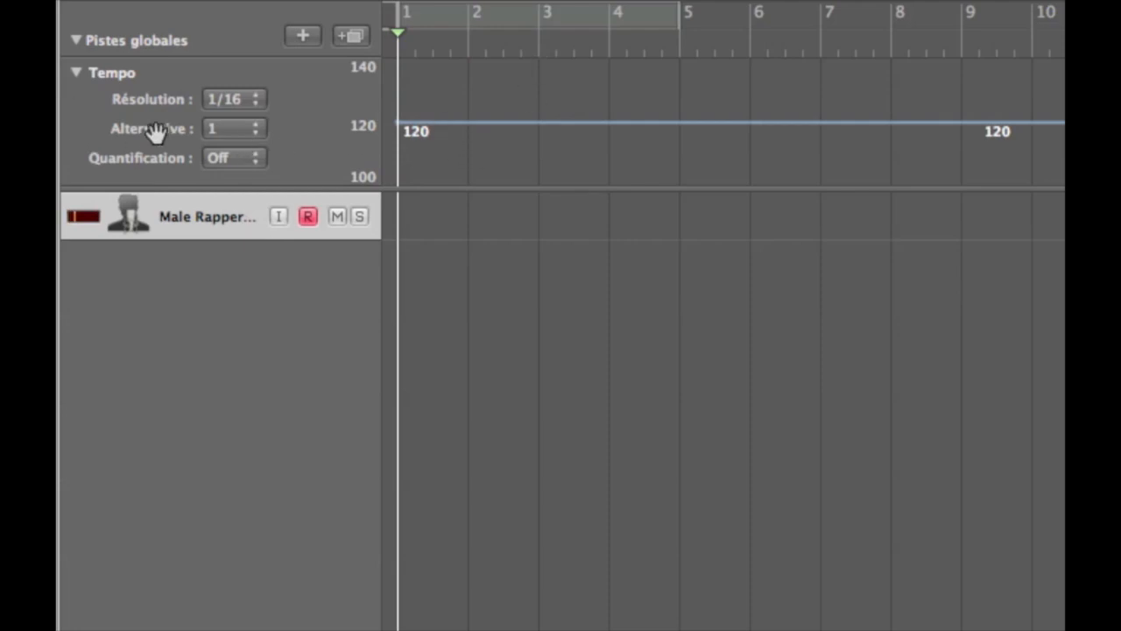
pyautogui.click(76, 74)
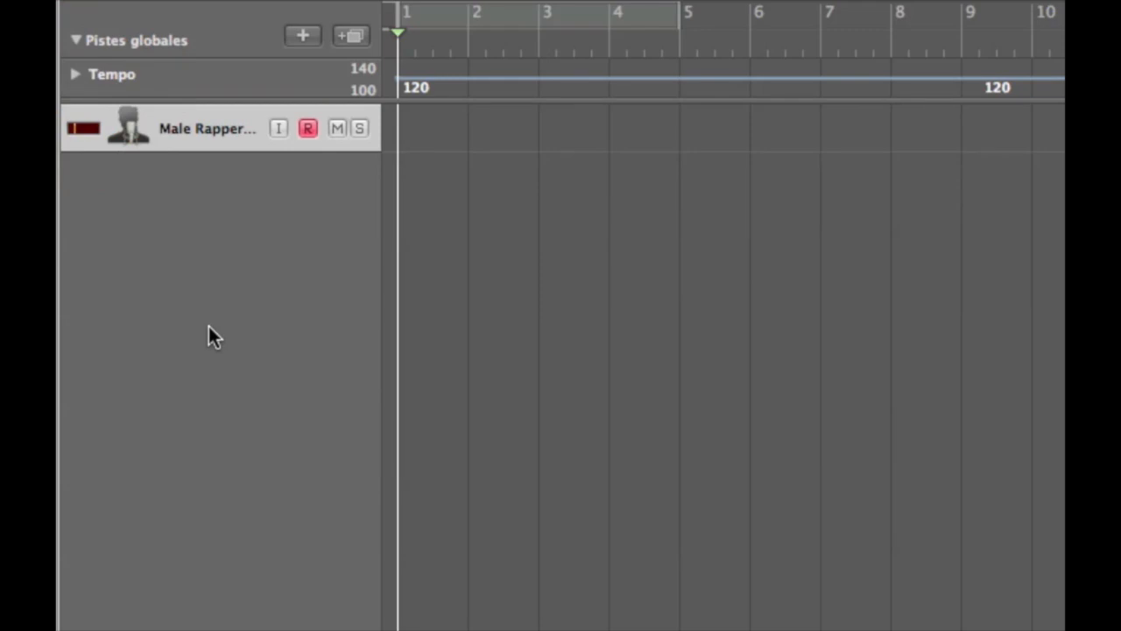
# Record a vocal take from bar 1 to about bar 5.7, return the playhead to the start and deselect the region.
pyautogui.press('r')
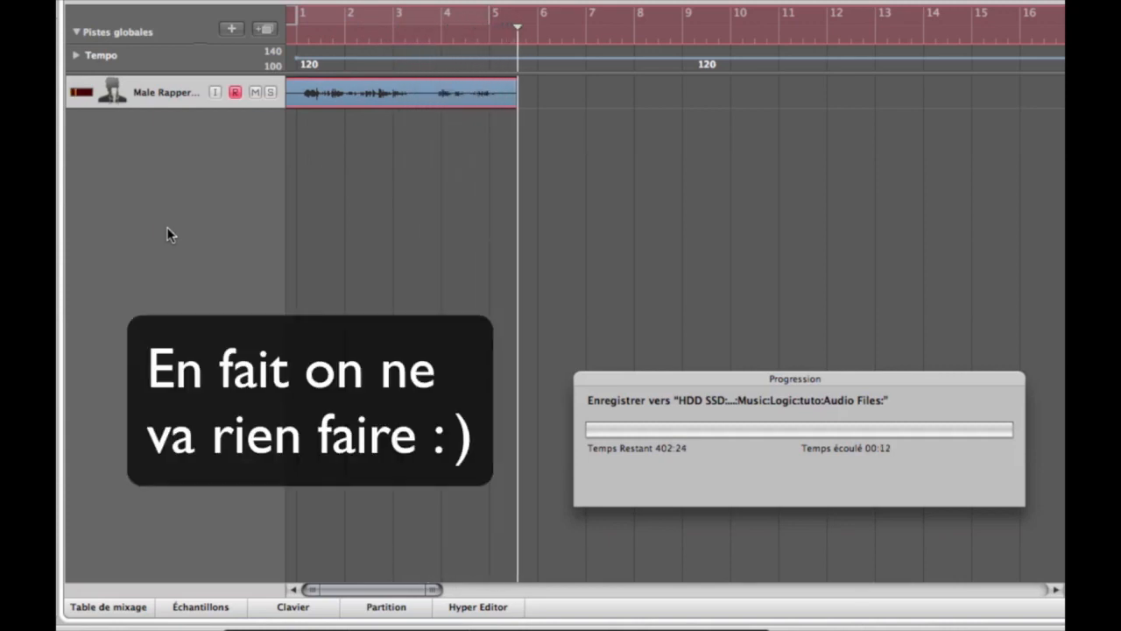
pyautogui.press('space')
pyautogui.press('Return')
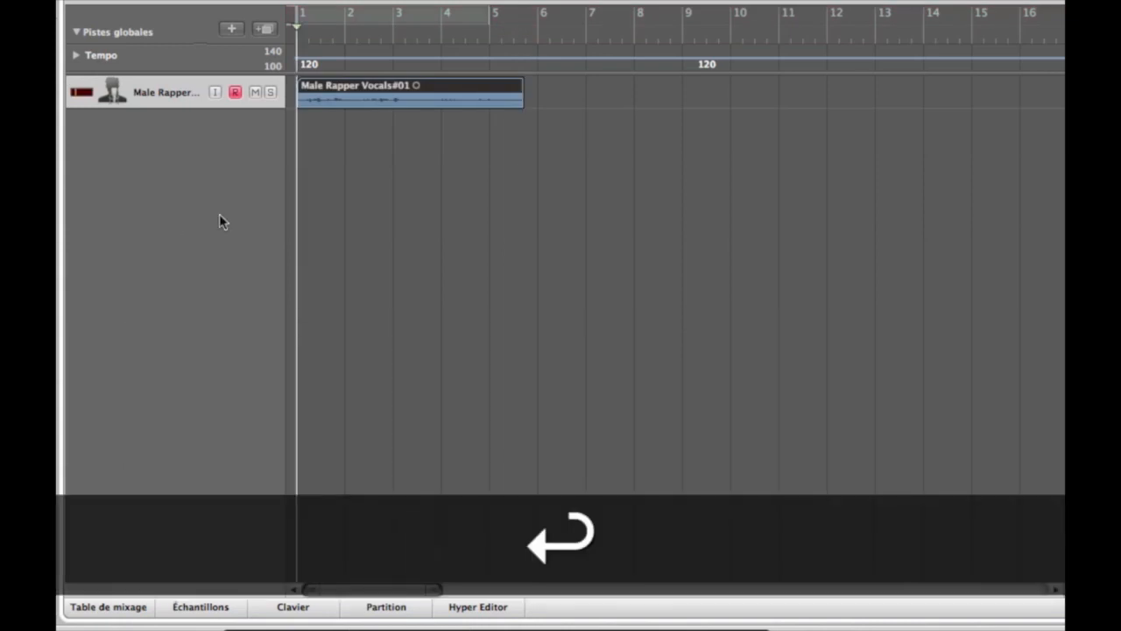
pyautogui.click(533, 160)
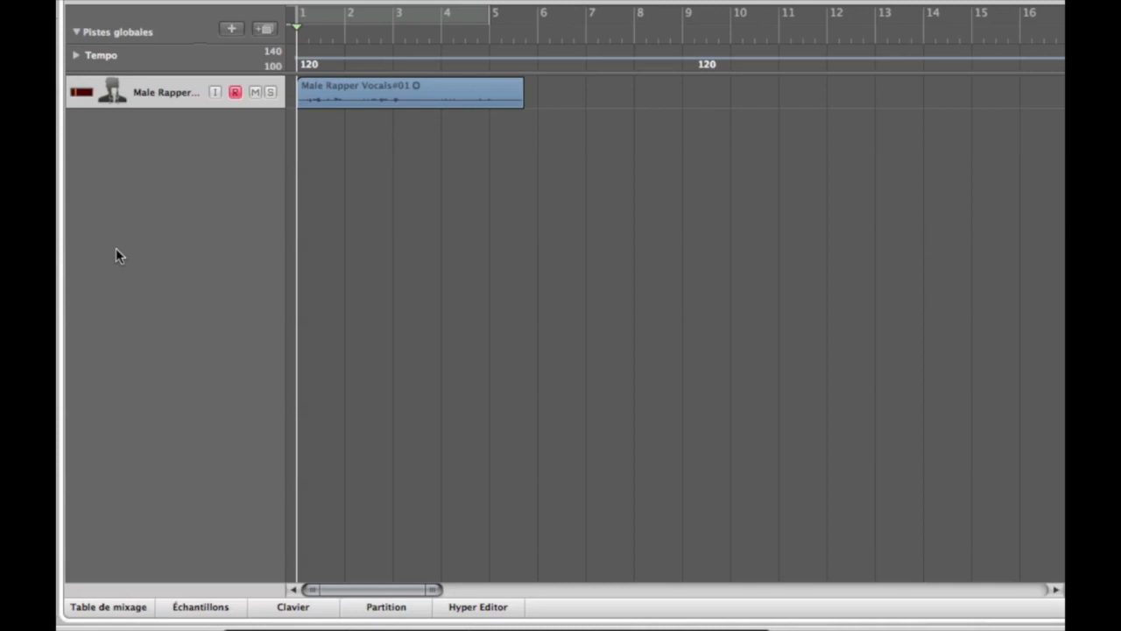
# Recolor the recorded vocal region bright blue and close the color palette.
pyautogui.click(388, 103)
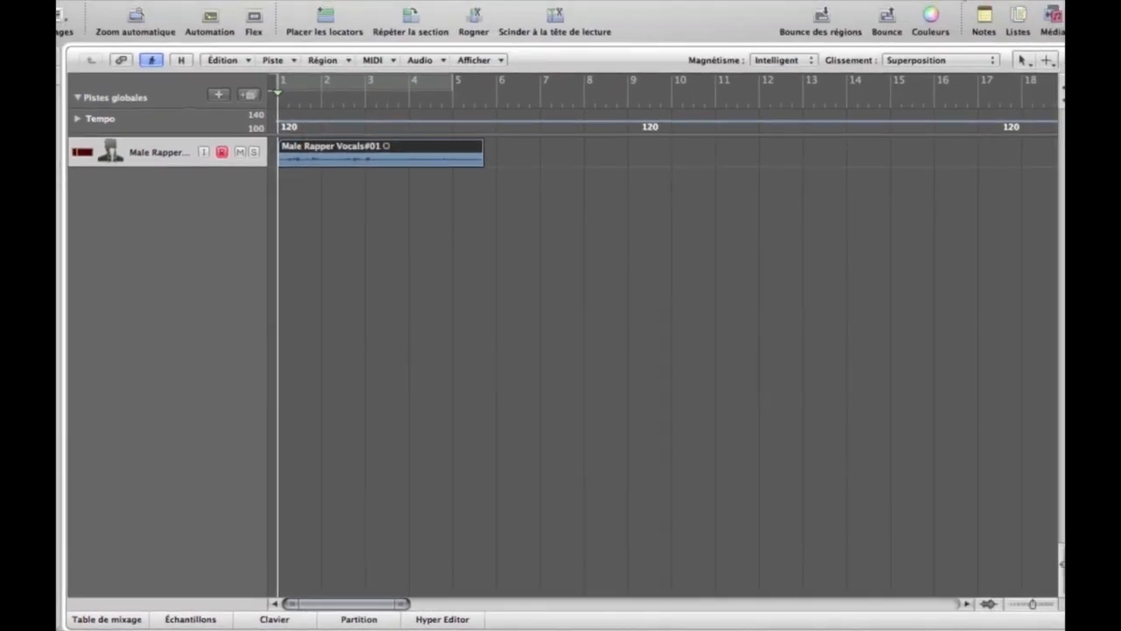
pyautogui.click(929, 21)
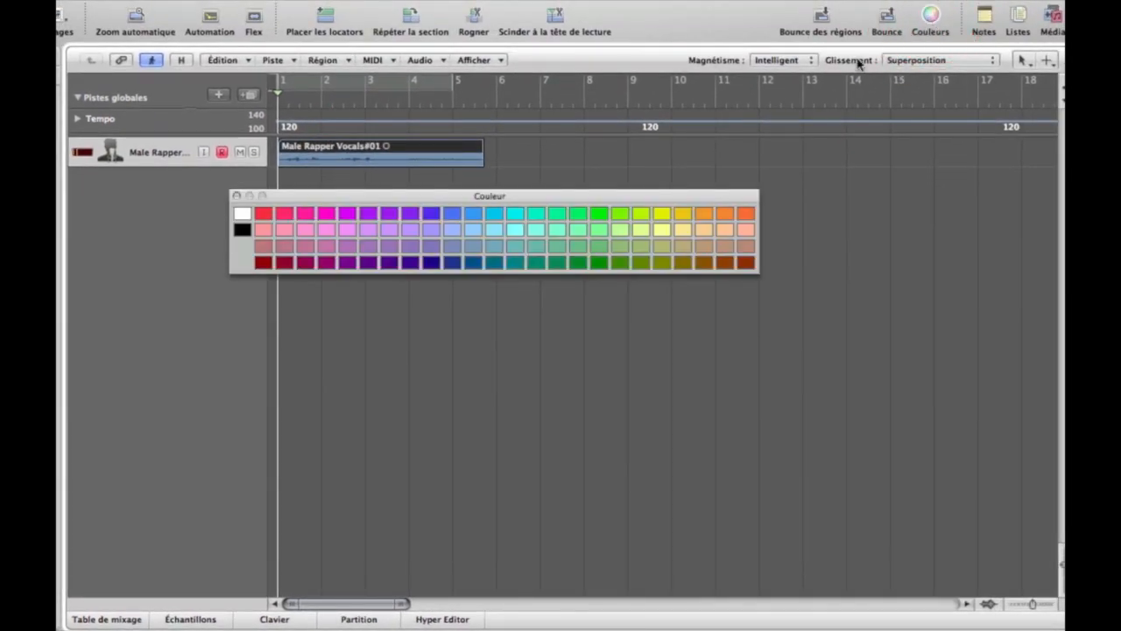
pyautogui.click(456, 214)
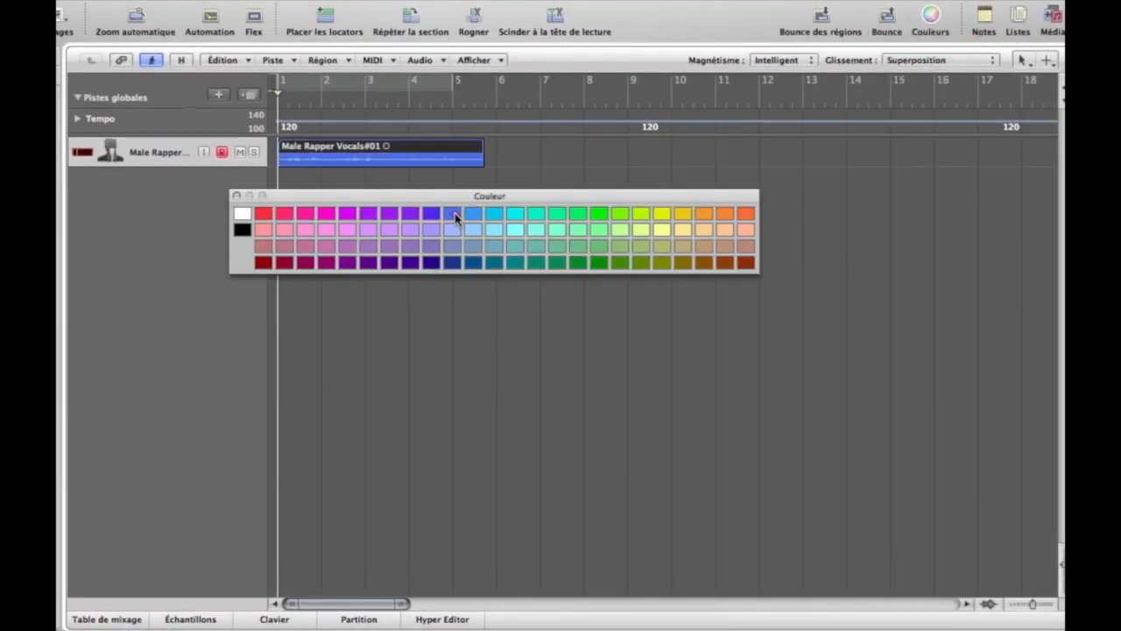
pyautogui.click(236, 197)
pyautogui.click(383, 252)
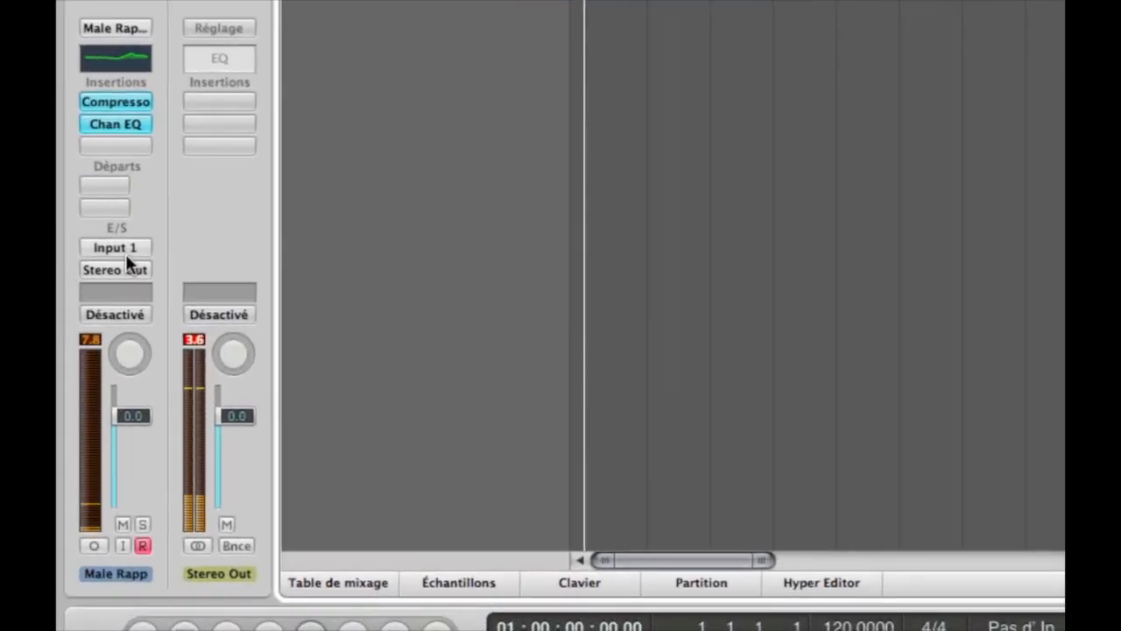
# Assign Input 1 as the vocal channel's audio input.
pyautogui.click(126, 248)
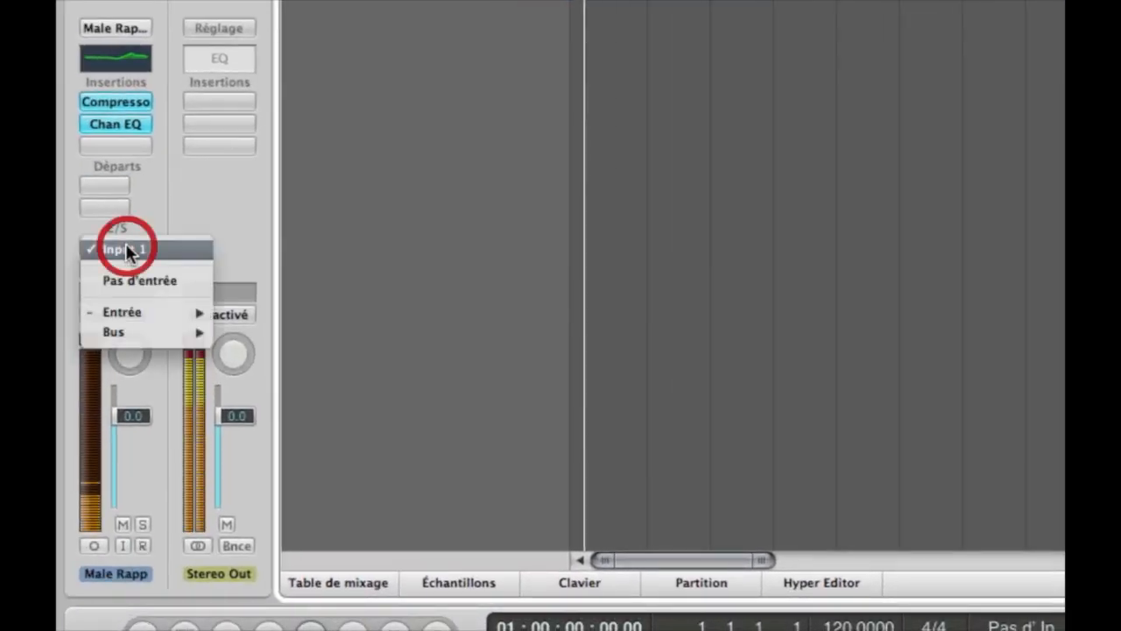
pyautogui.moveTo(148, 312)
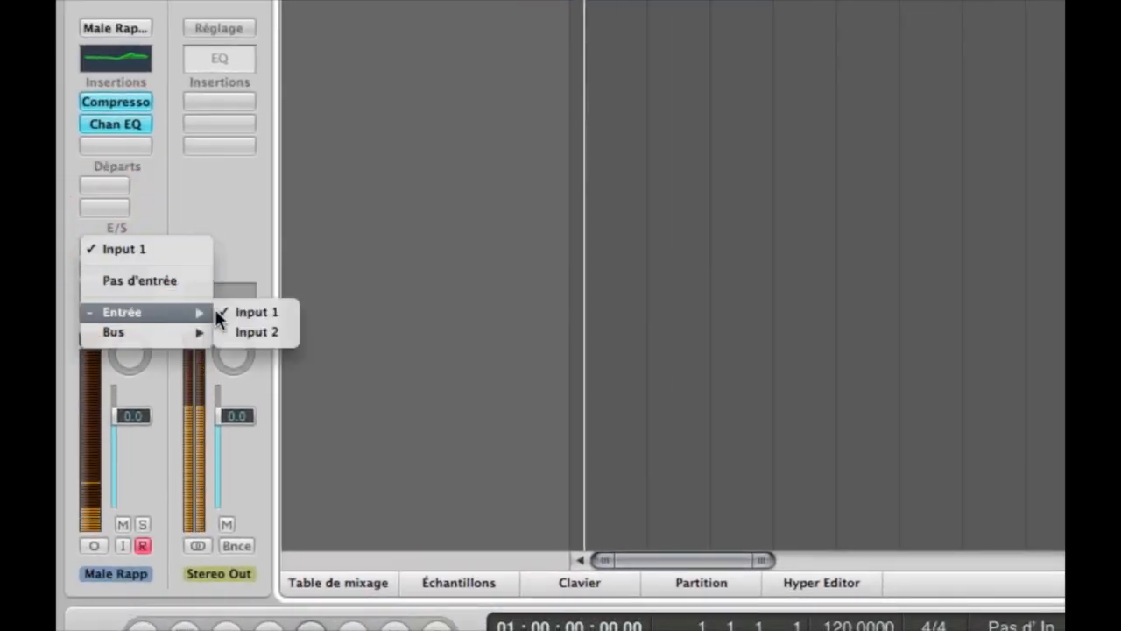
pyautogui.click(259, 312)
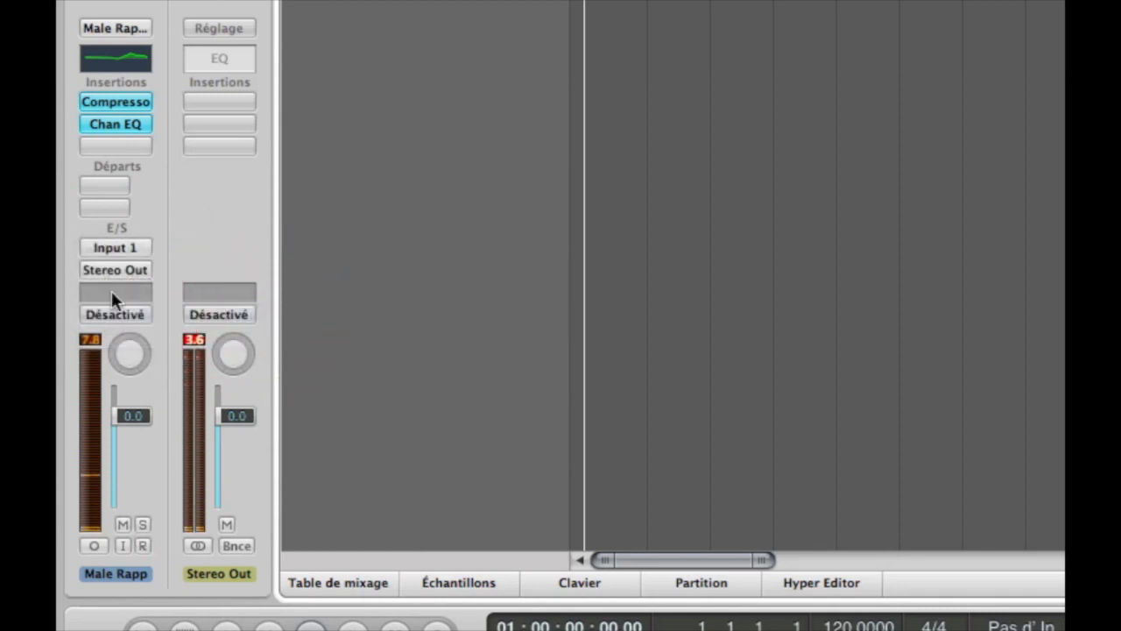
# Switch the vocal channel's format to stereo and back to mono, and leave its input monitoring on with the region deselected.
pyautogui.click(93, 544)
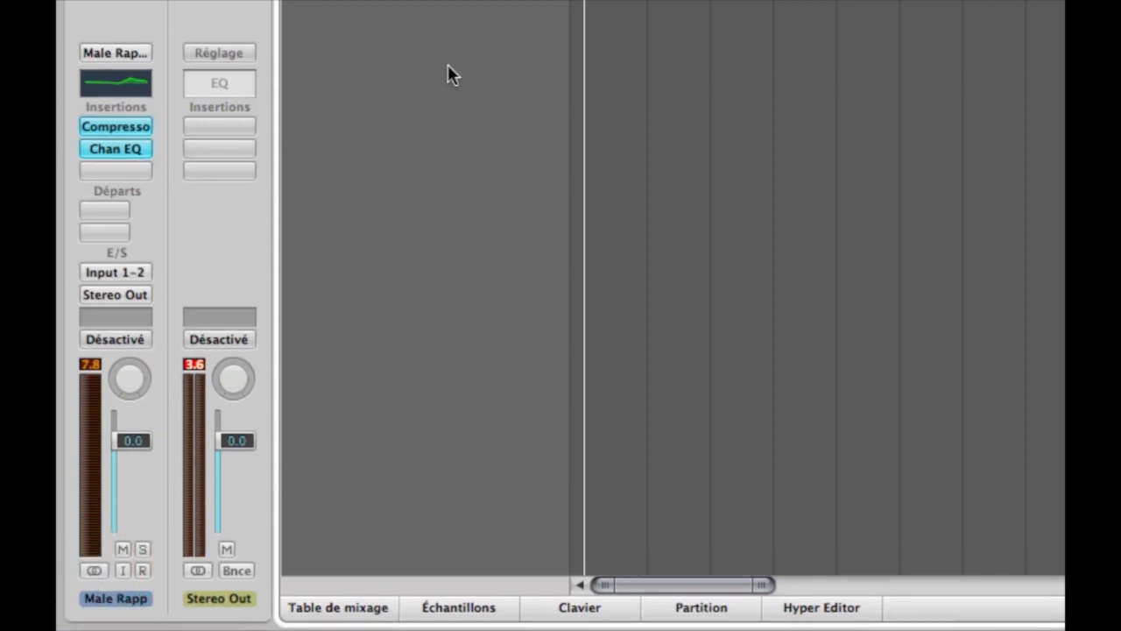
pyautogui.click(503, 24)
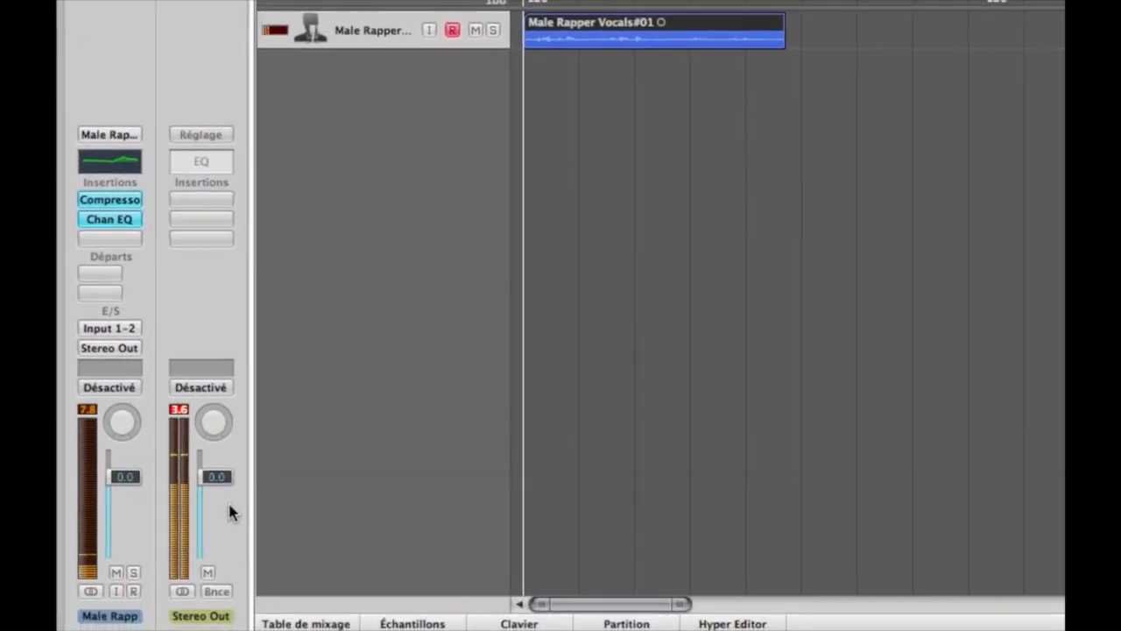
pyautogui.click(90, 591)
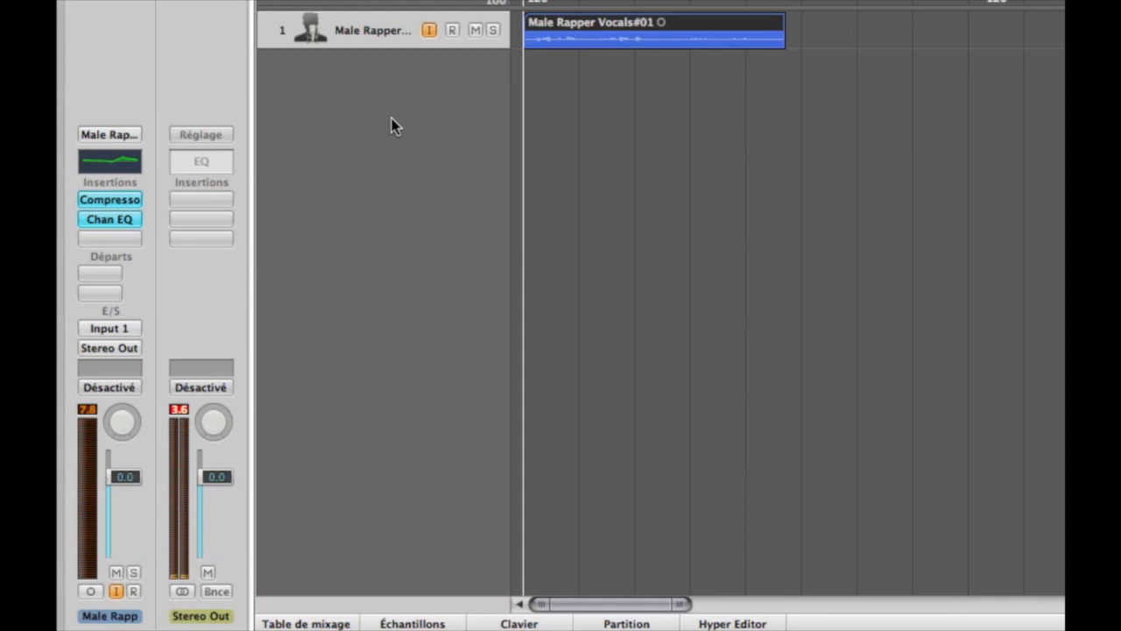
pyautogui.click(626, 123)
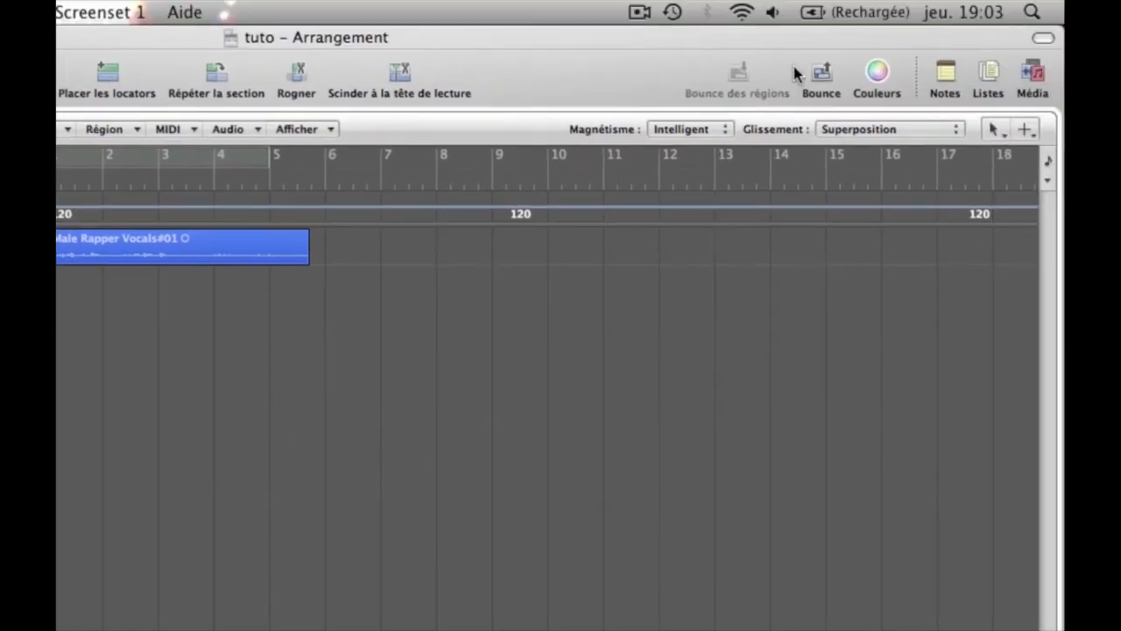
# Open the project bounce settings, enable writing ID3 tags for the MP3 destination, and view the ID3 settings, dismissing them without changes.
pyautogui.click(821, 77)
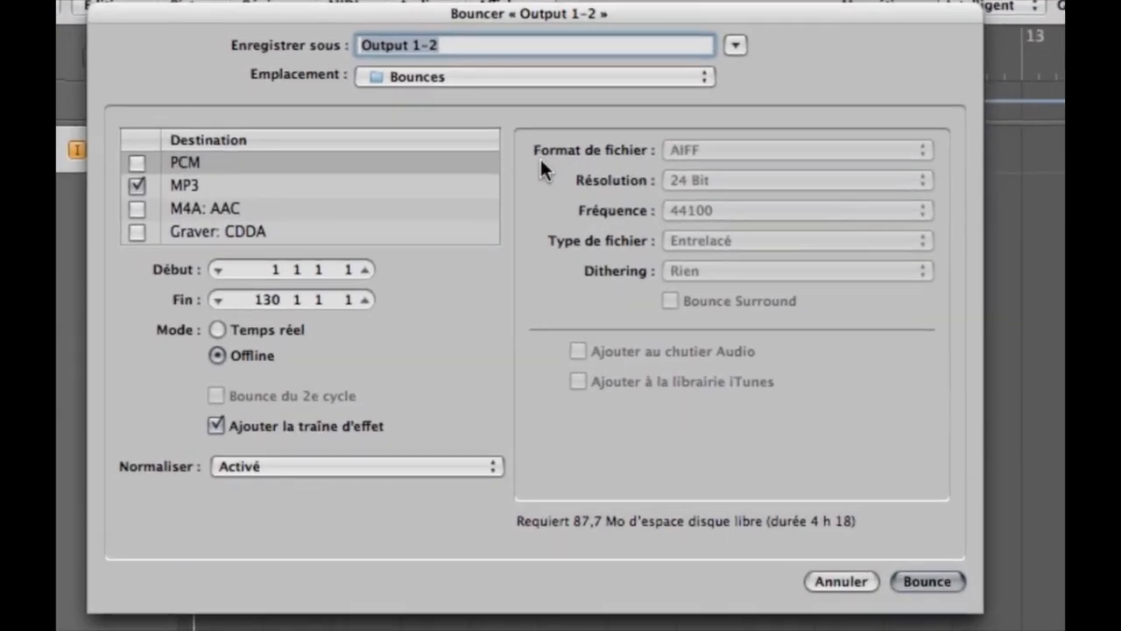
pyautogui.click(187, 180)
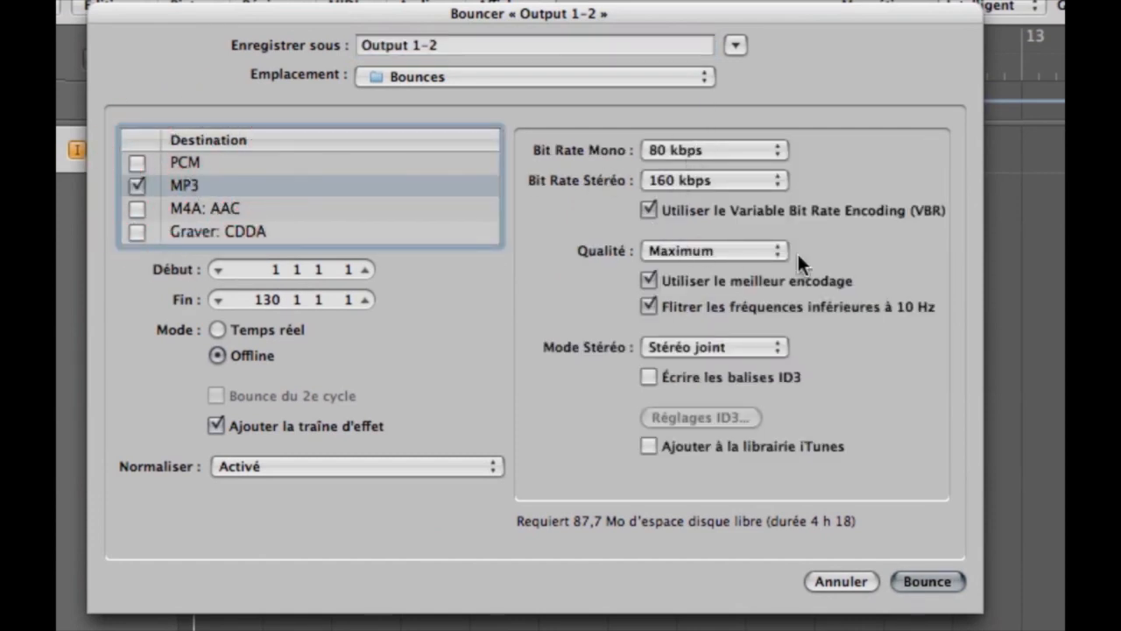
pyautogui.click(649, 377)
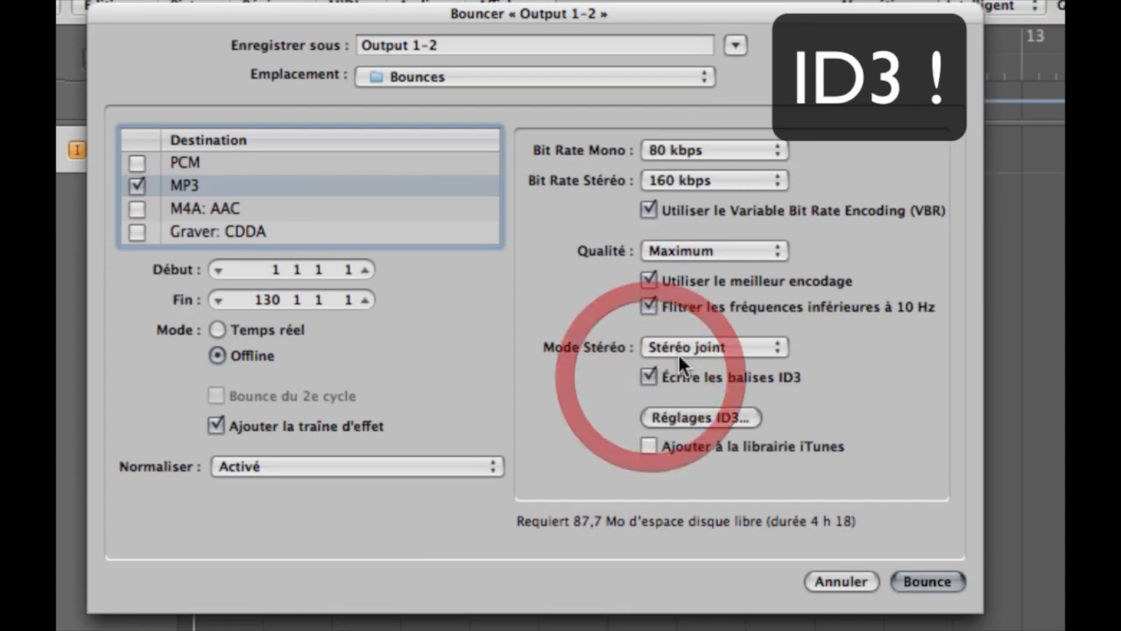
pyautogui.click(690, 418)
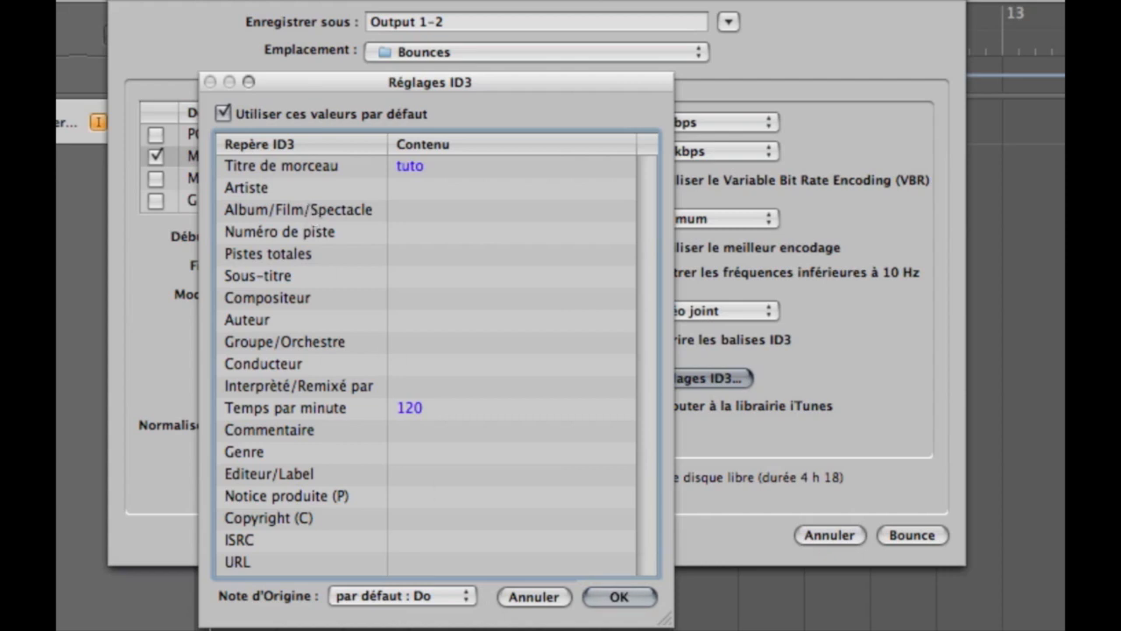
pyautogui.click(534, 595)
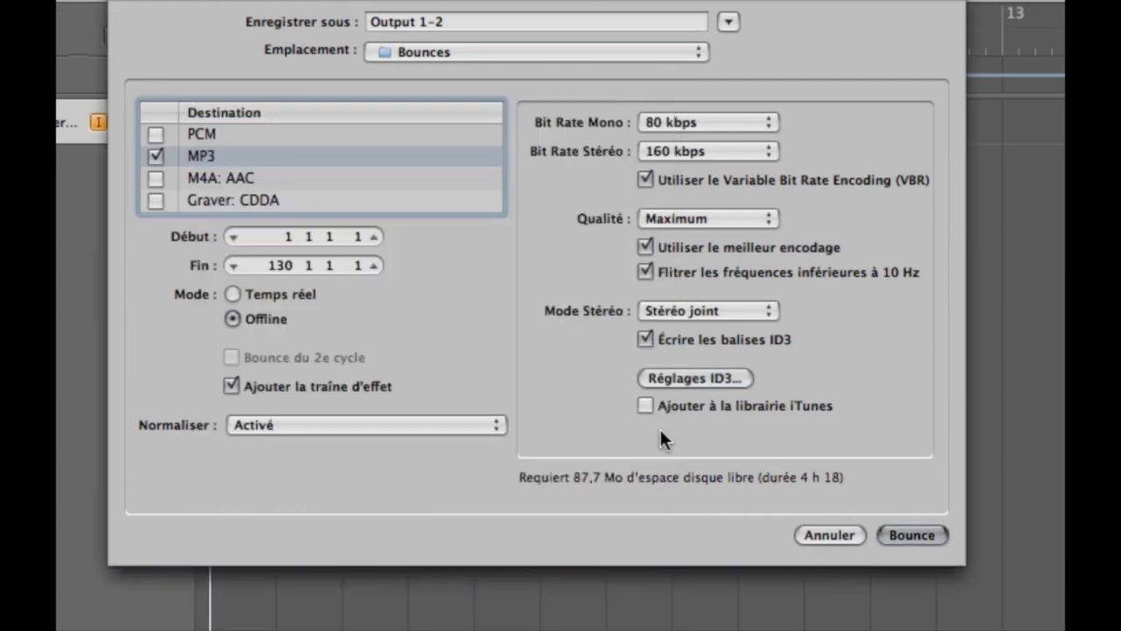